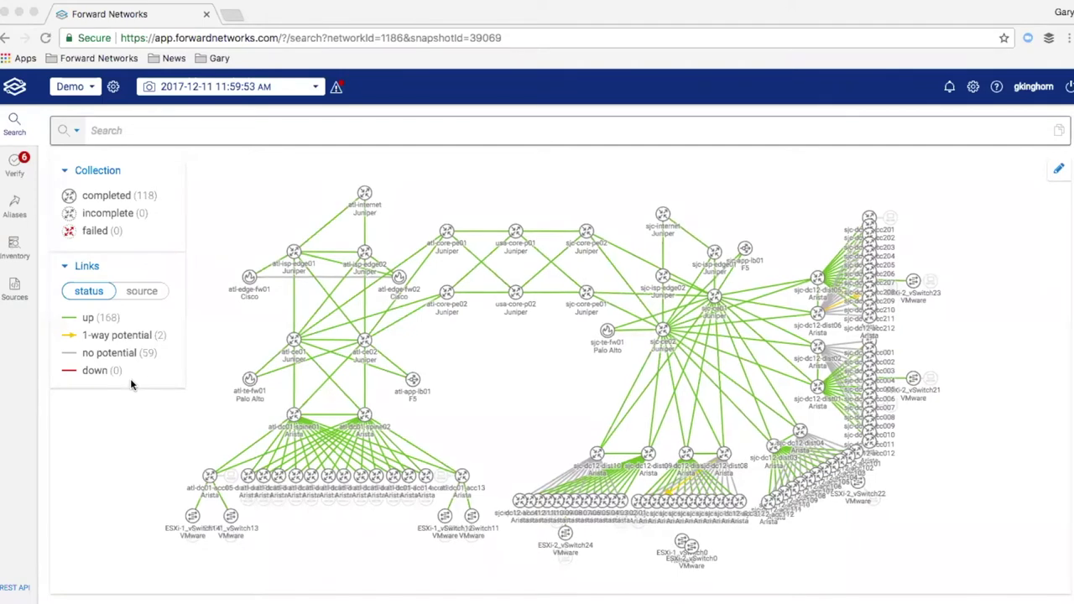
Open the All Checks list for the Demo network, showing each verification check's passed or failed status.
left_click(14, 164)
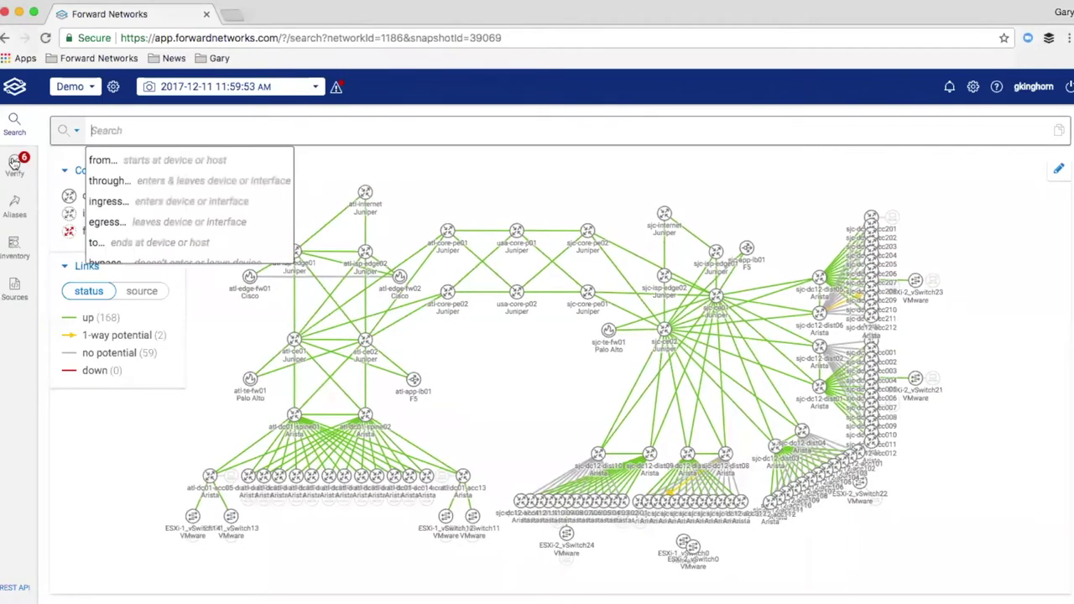
left_click(14, 163)
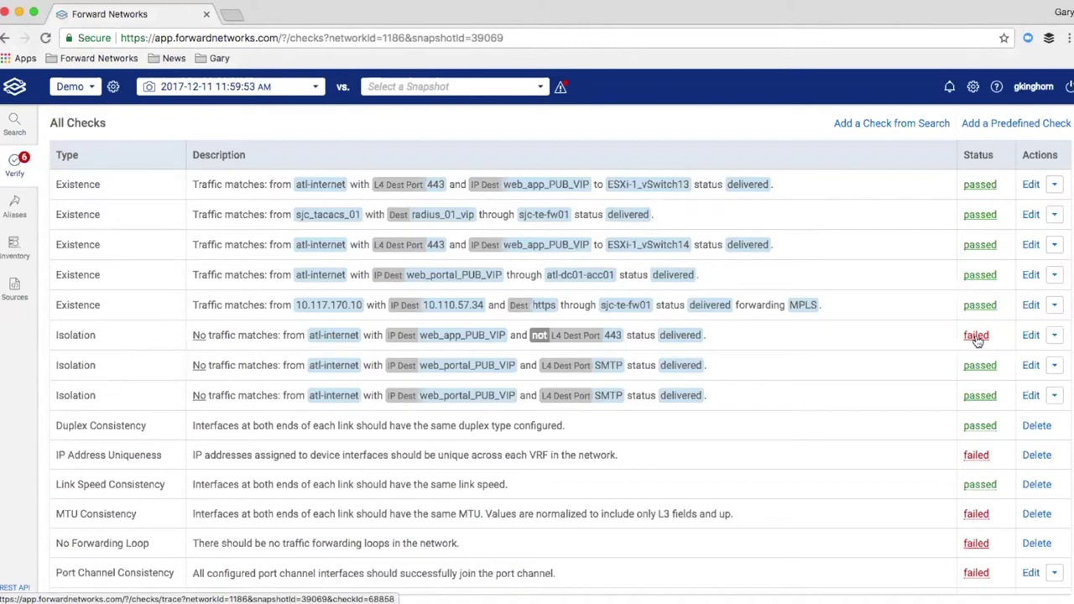
Open the failed web_app_PUB_VIP isolation trace, review its 32 delivered paths, and select the atl-edge-fw01 hop.
left_click(975, 335)
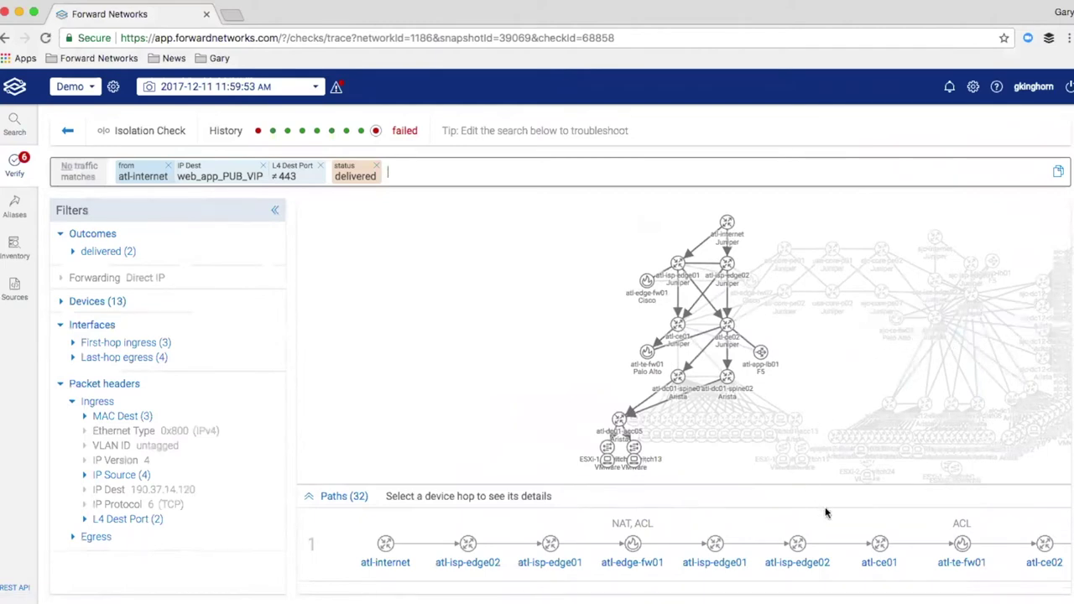
scroll(837, 527, "down", 3)
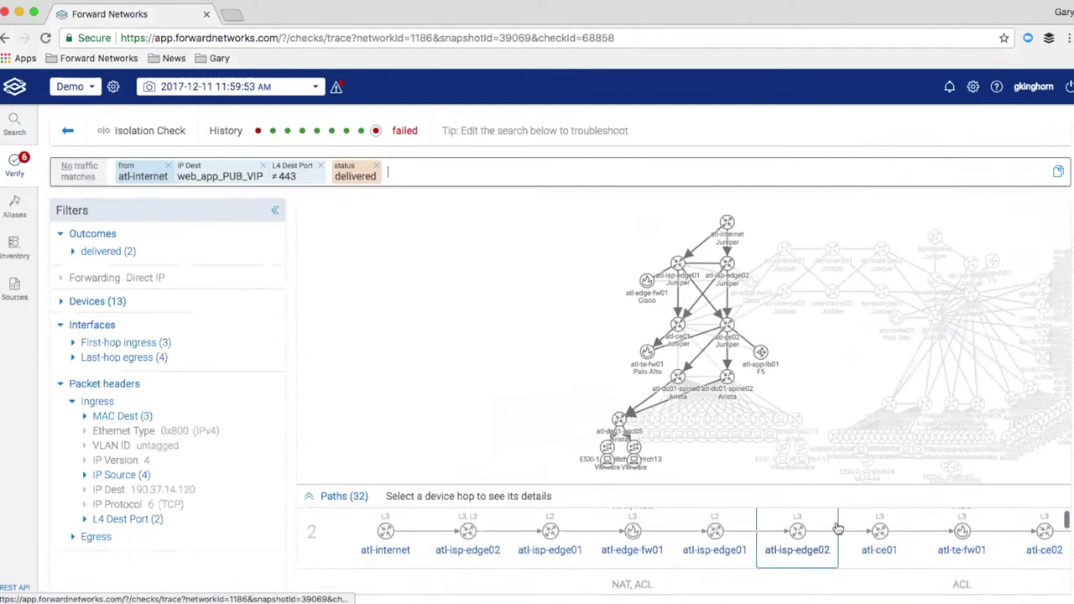
scroll(837, 526, "down", 2)
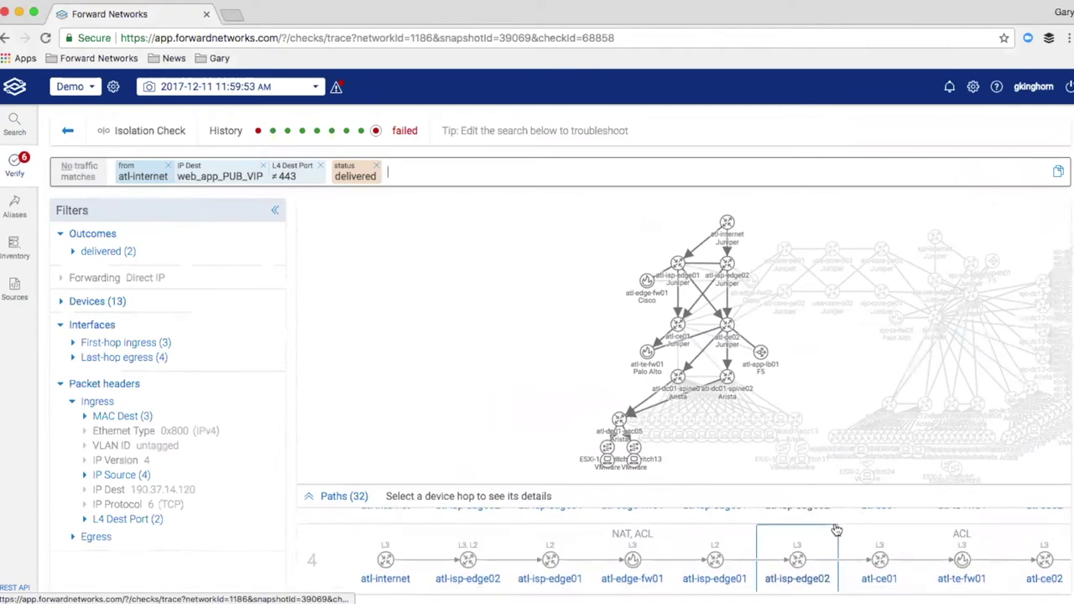
scroll(837, 527, "down", 1)
scroll(837, 529, "up", 2)
scroll(836, 529, "up", 2)
scroll(836, 529, "up", 2)
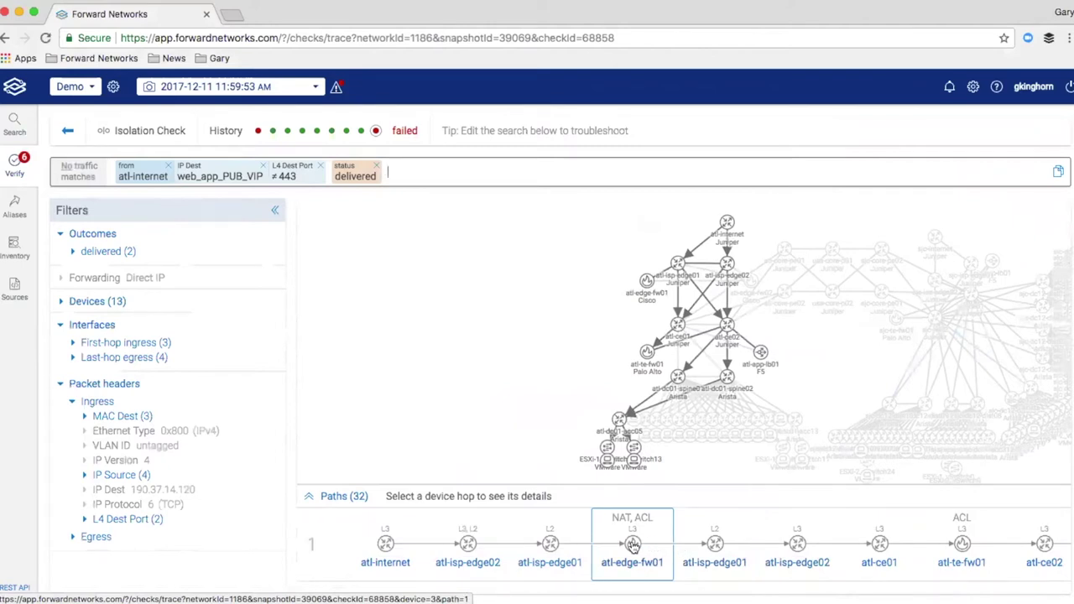
left_click(633, 545)
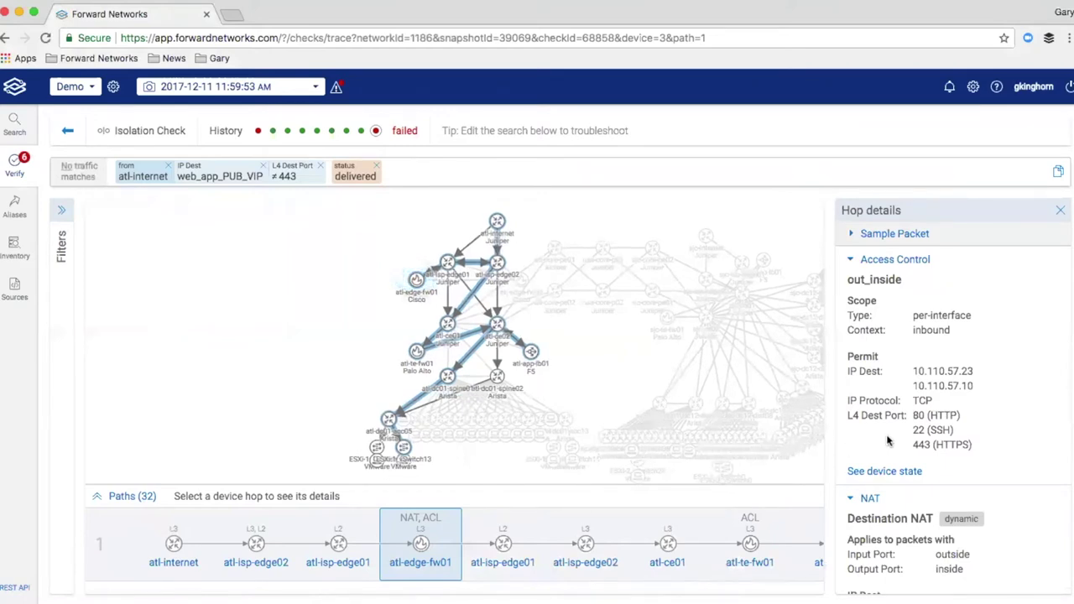
Review atl-edge-fw01's out_inside rule permitting ports 80, 22 and 443, then open its configuration.
scroll(894, 475, "down", 1)
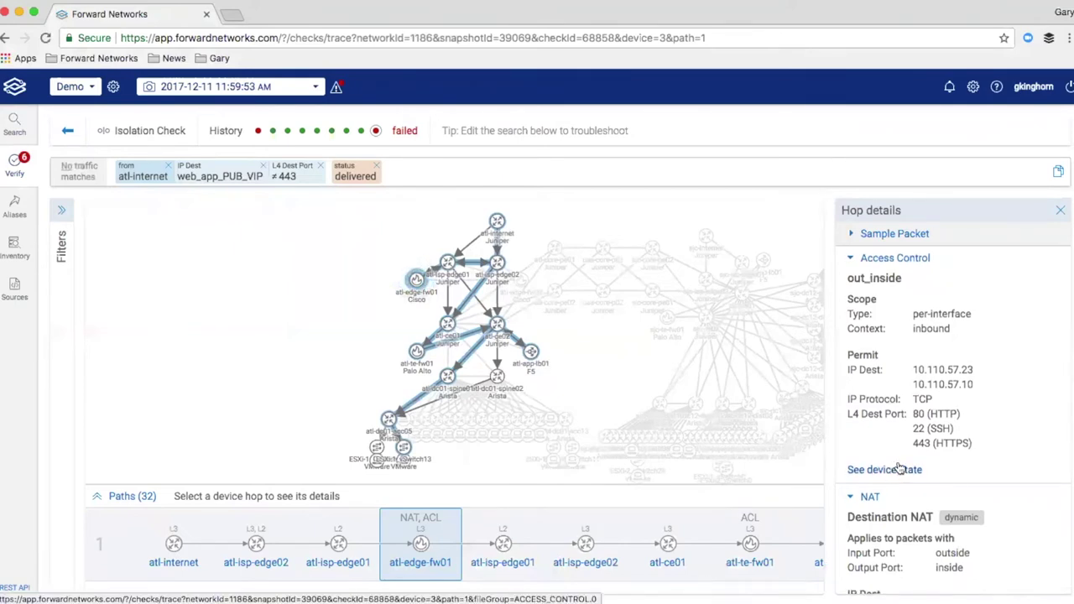
scroll(904, 453, "up", 1)
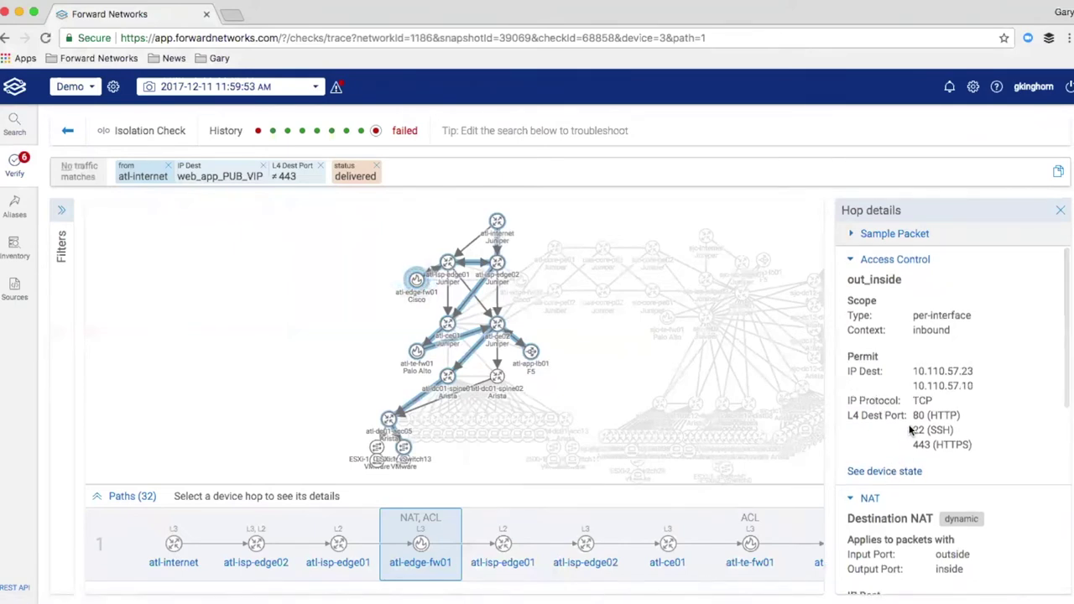
scroll(904, 432, "up", 1)
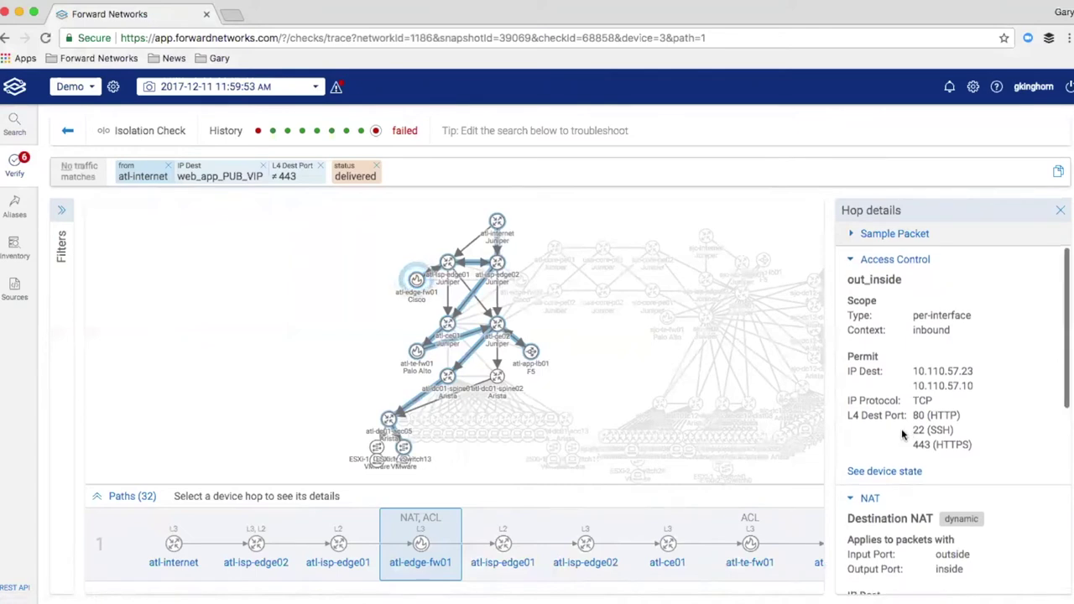
scroll(893, 457, "down", 1)
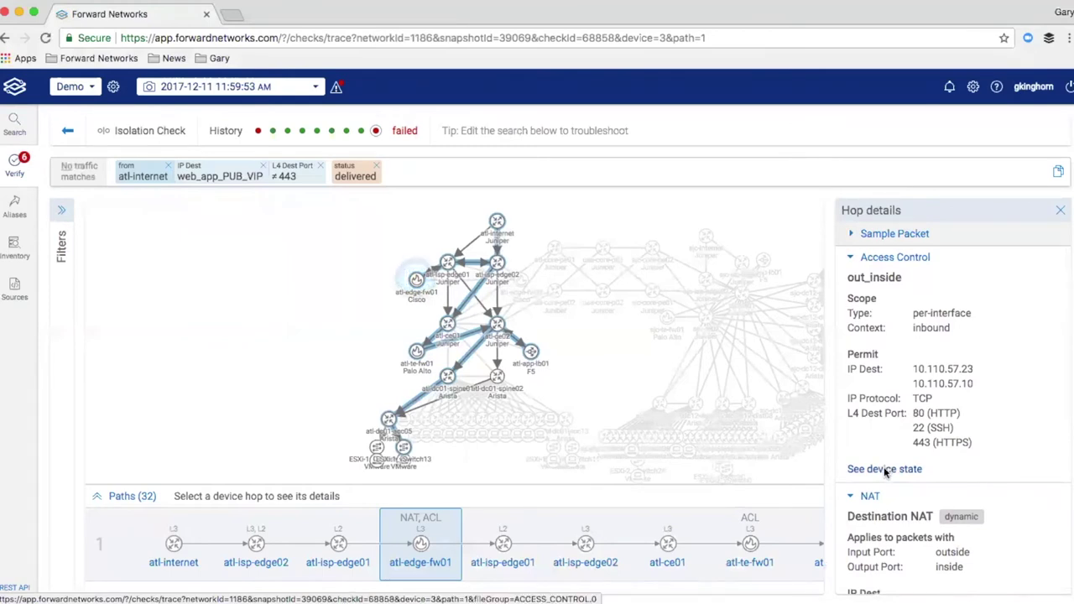
left_click(885, 469)
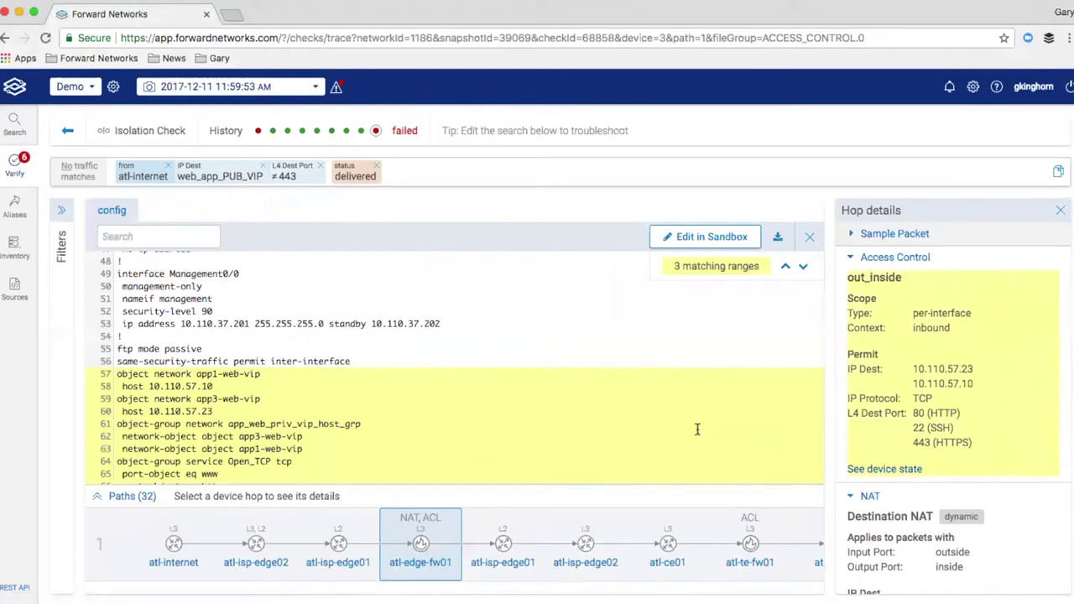
In the sandbox, delete the 'port-object eq www' and 'port-object eq ssh' lines from Open_TCP and save.
scroll(696, 429, "down", 1)
scroll(697, 428, "down", 1)
scroll(696, 429, "down", 1)
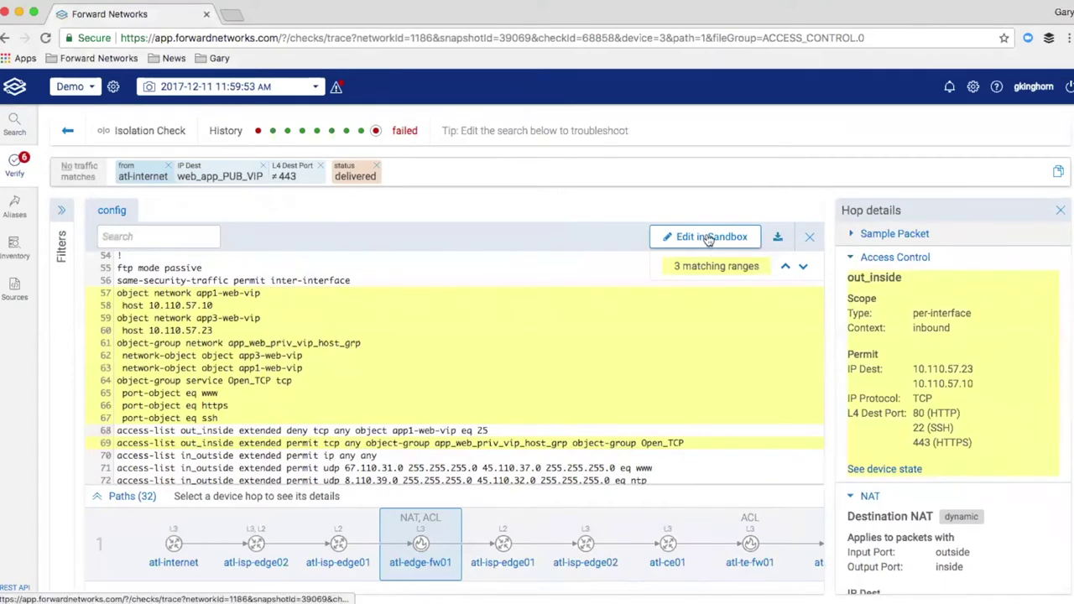
left_click(709, 239)
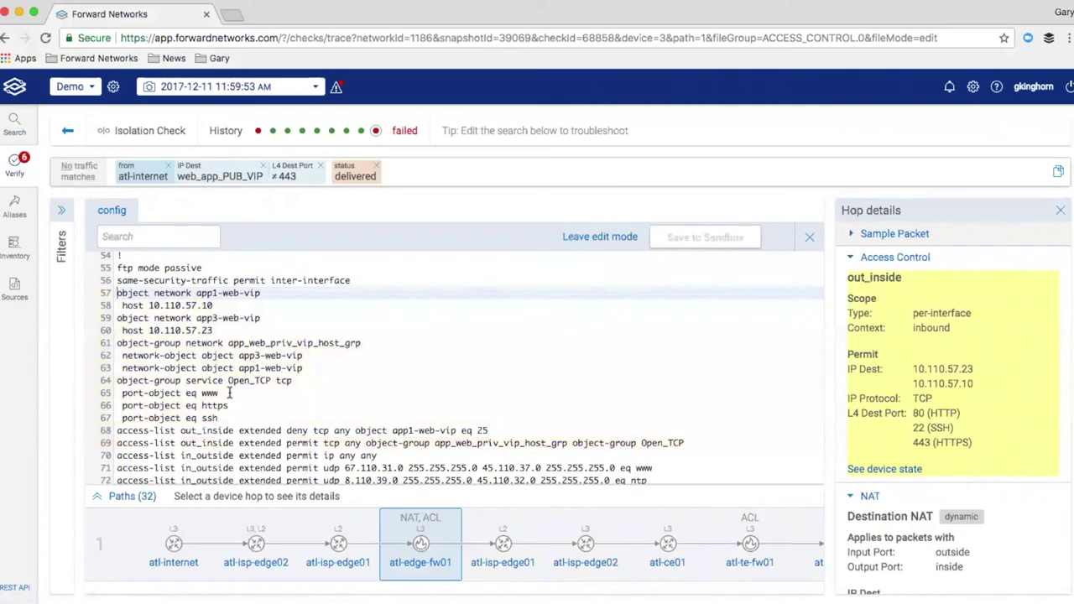
left_click_drag(224, 392, 112, 399)
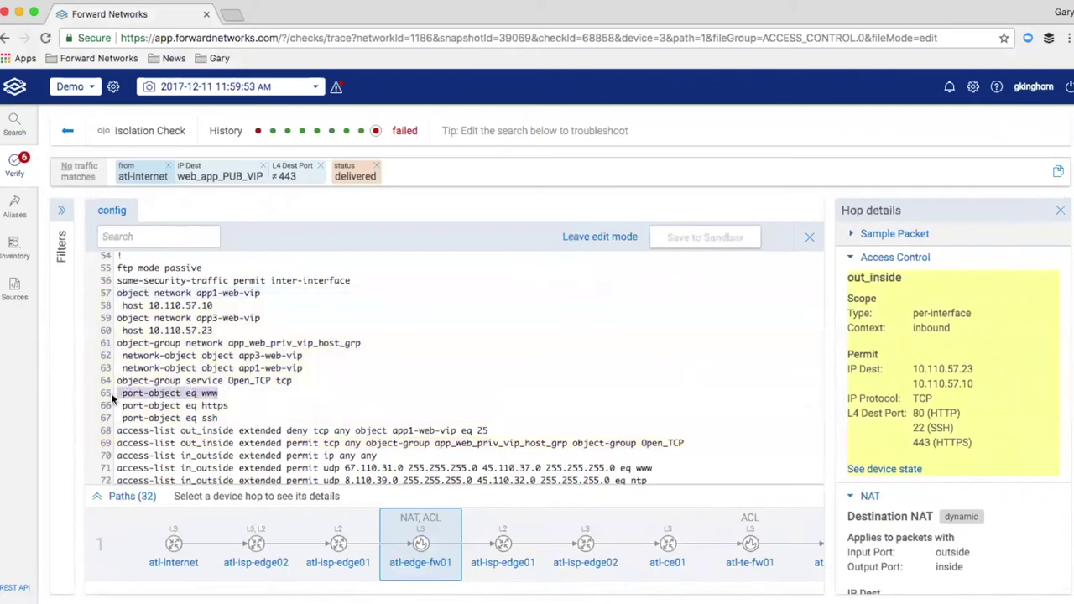
key("BackSpace")
left_click_drag(218, 418, 120, 417)
key("BackSpace")
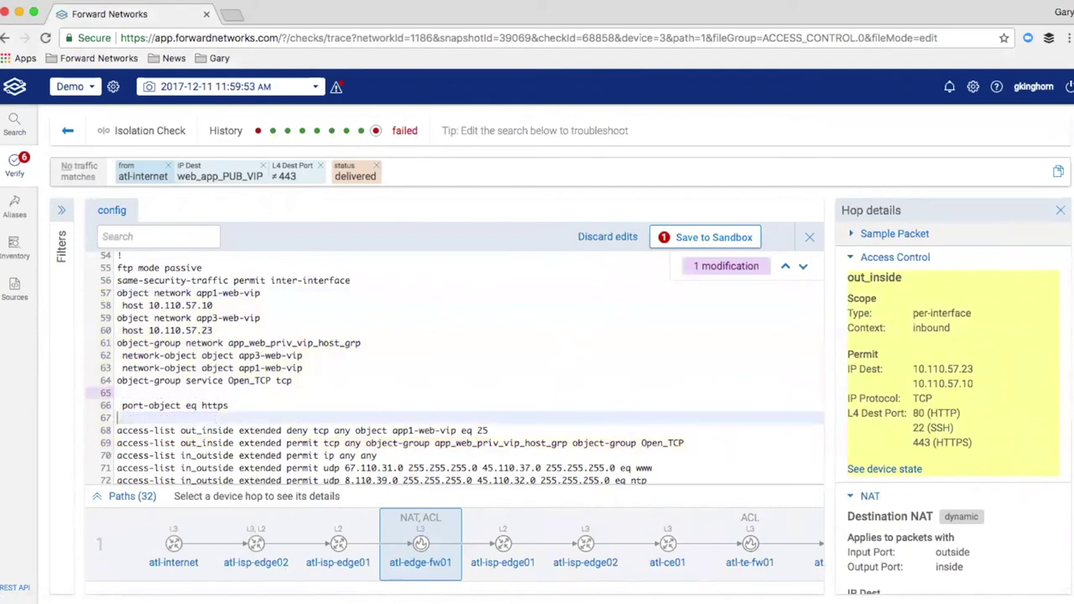
left_click(700, 241)
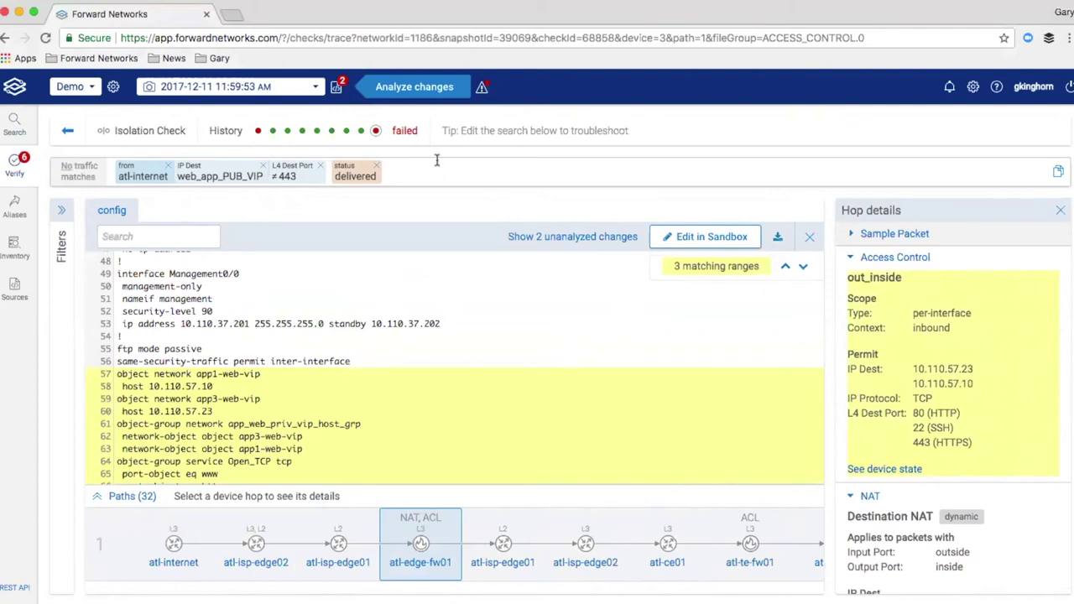
Analyze the sandbox firewall changes so the isolation check is compared against the original snapshot.
left_click(406, 93)
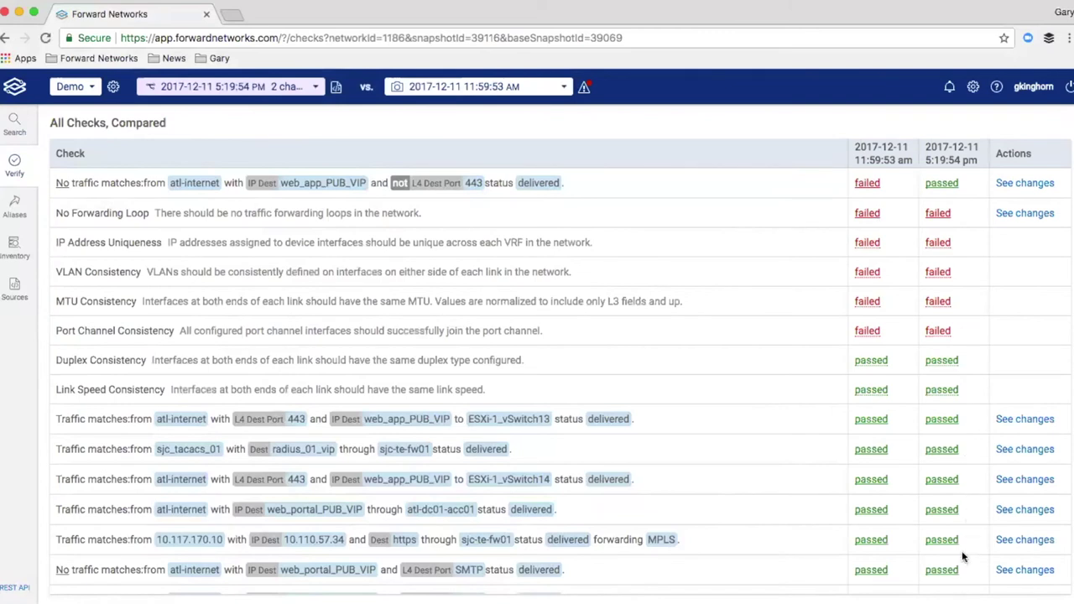
Compare the isolation check's failing original and passing new traces, then open its network changes.
scroll(881, 209, "down", 1)
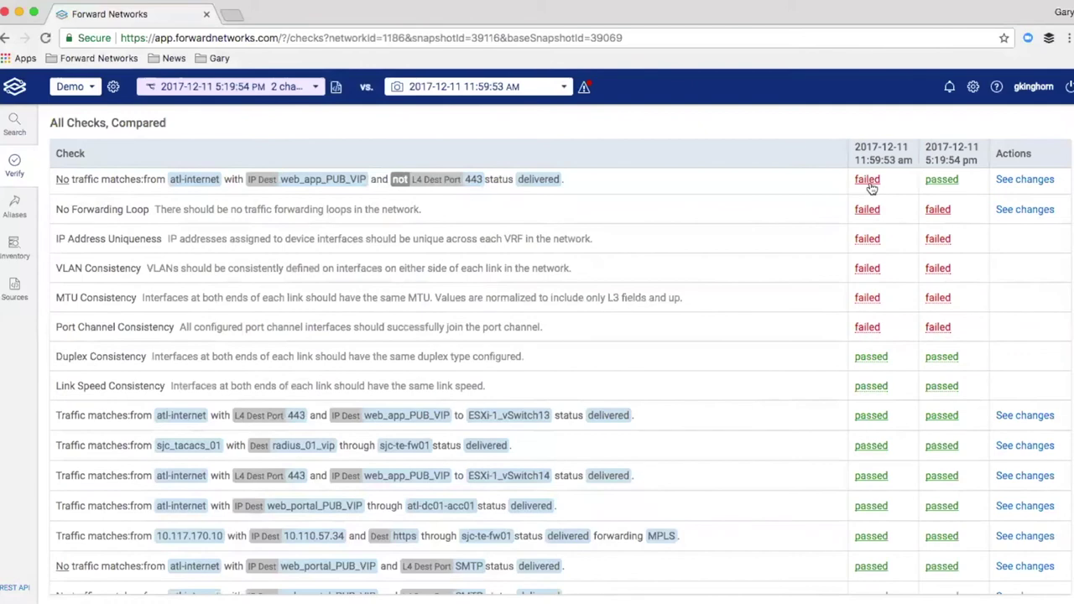
left_click(868, 179)
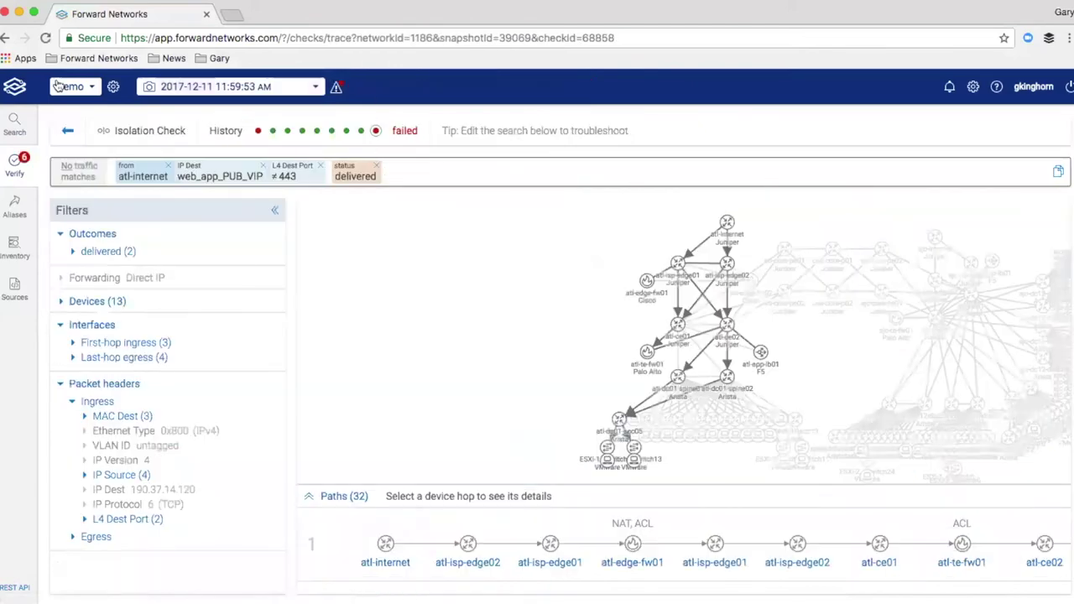
left_click(5, 38)
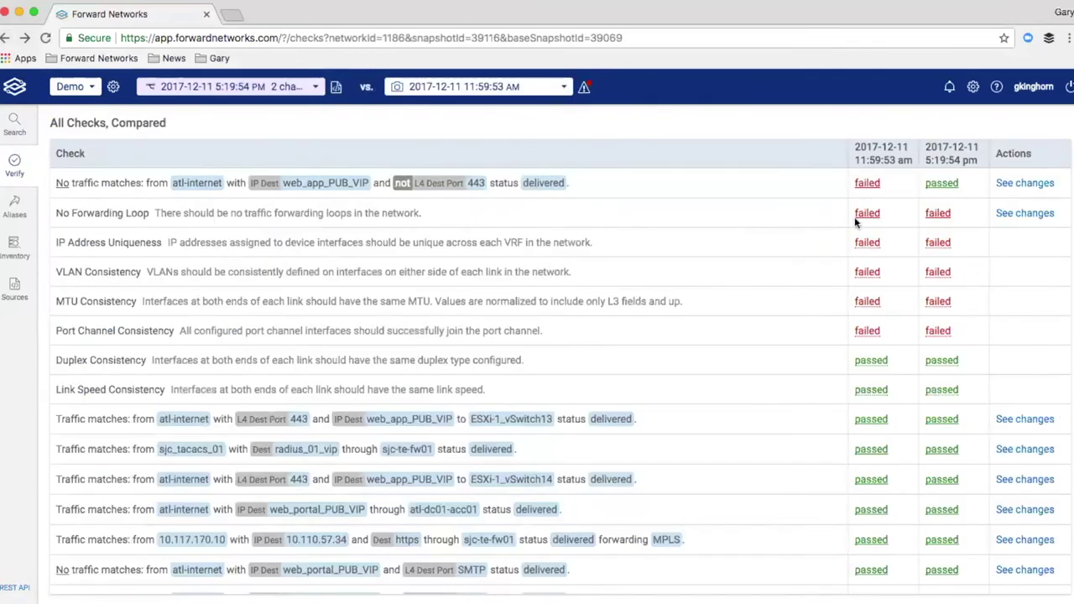
left_click(941, 185)
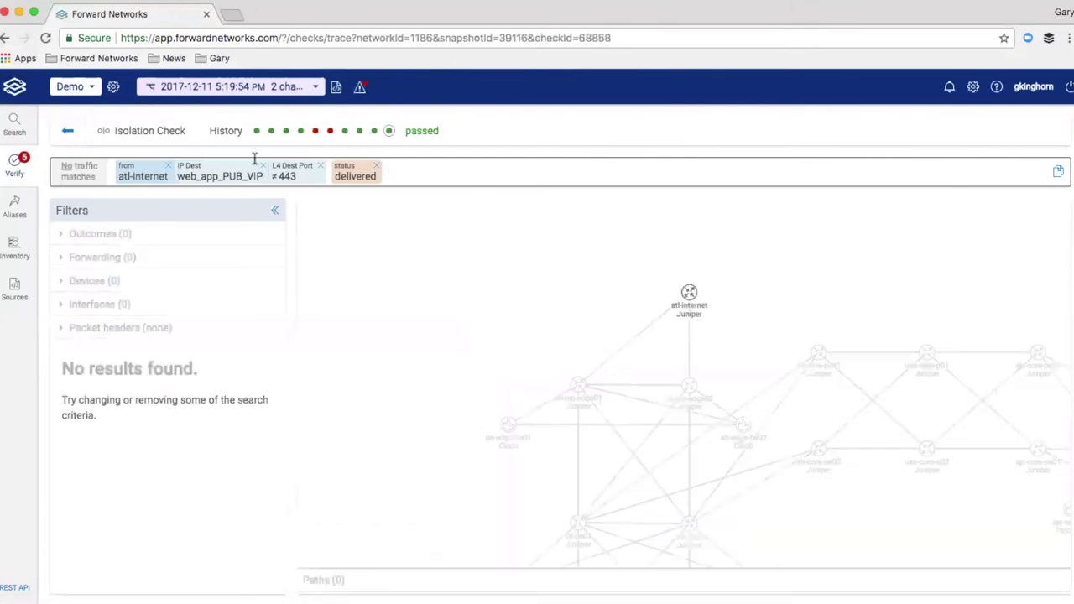
left_click(6, 39)
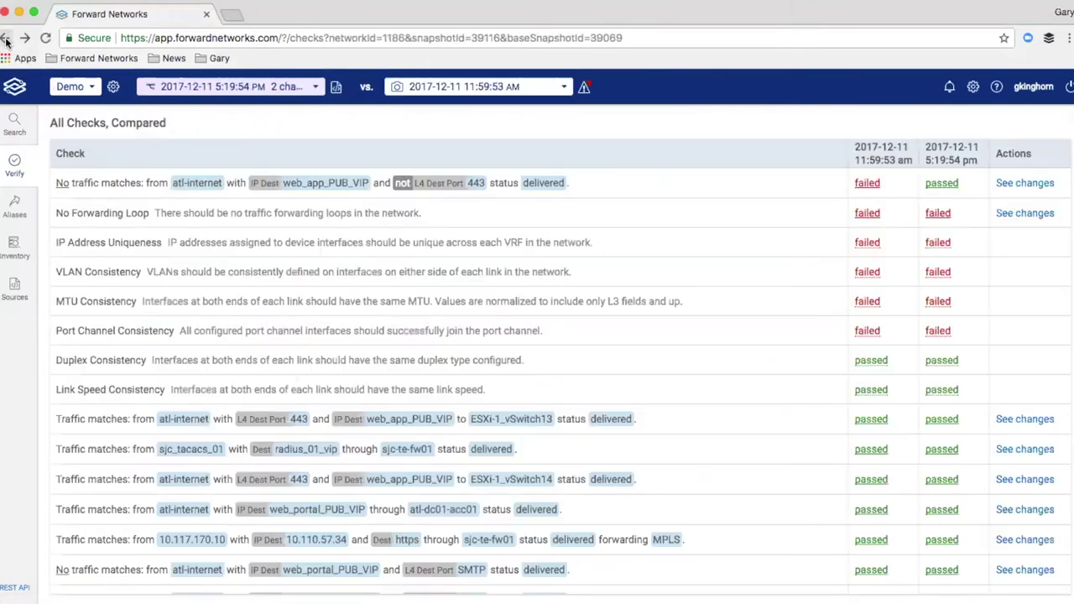
left_click(1026, 185)
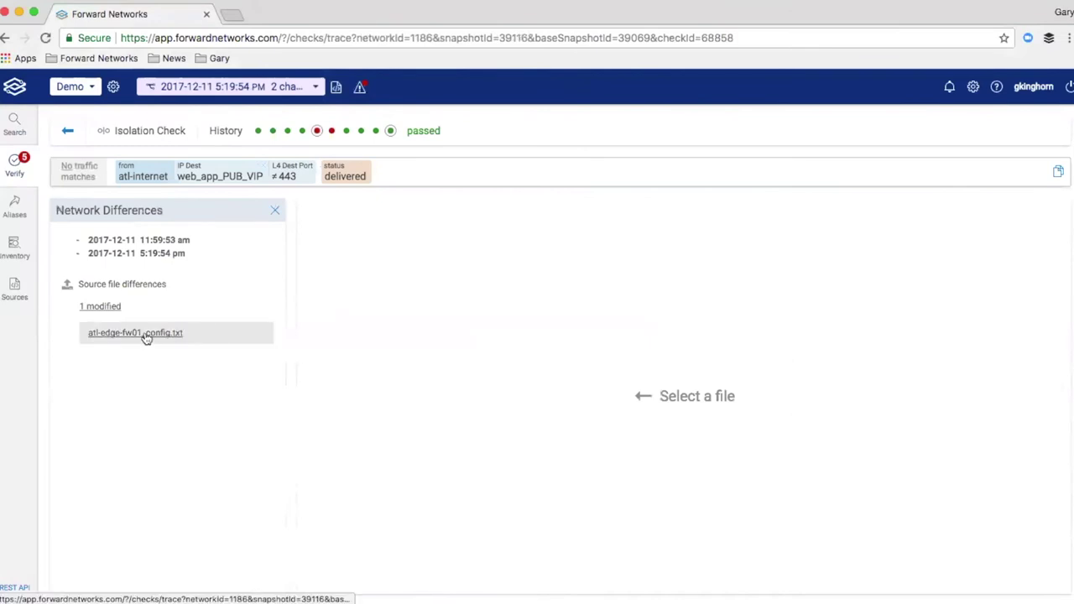
View the atl-edge-fw01_config.txt diff showing the www and ssh port entries removed.
left_click(145, 338)
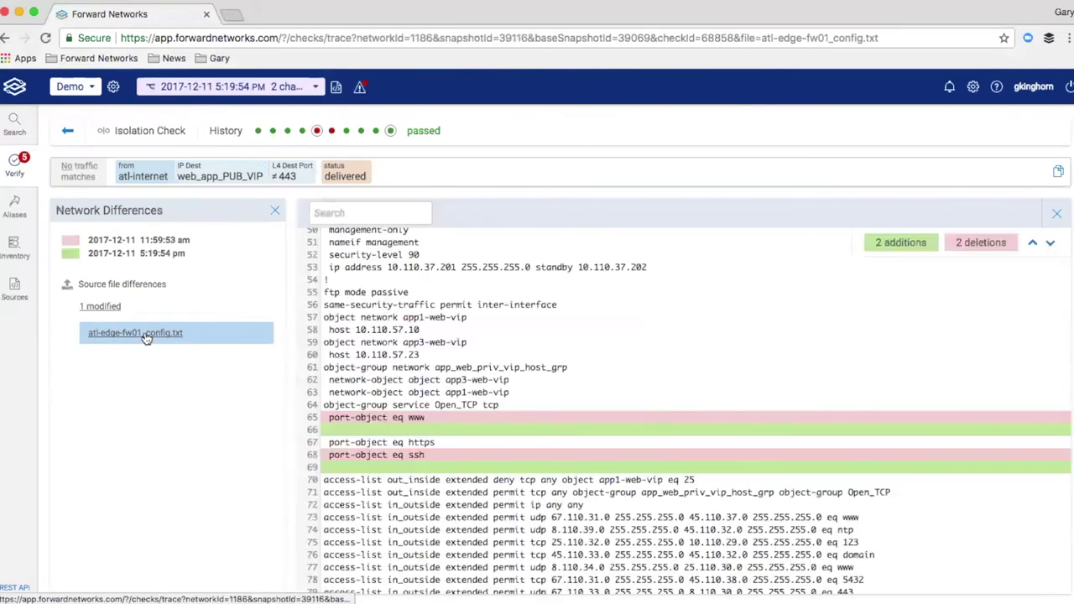